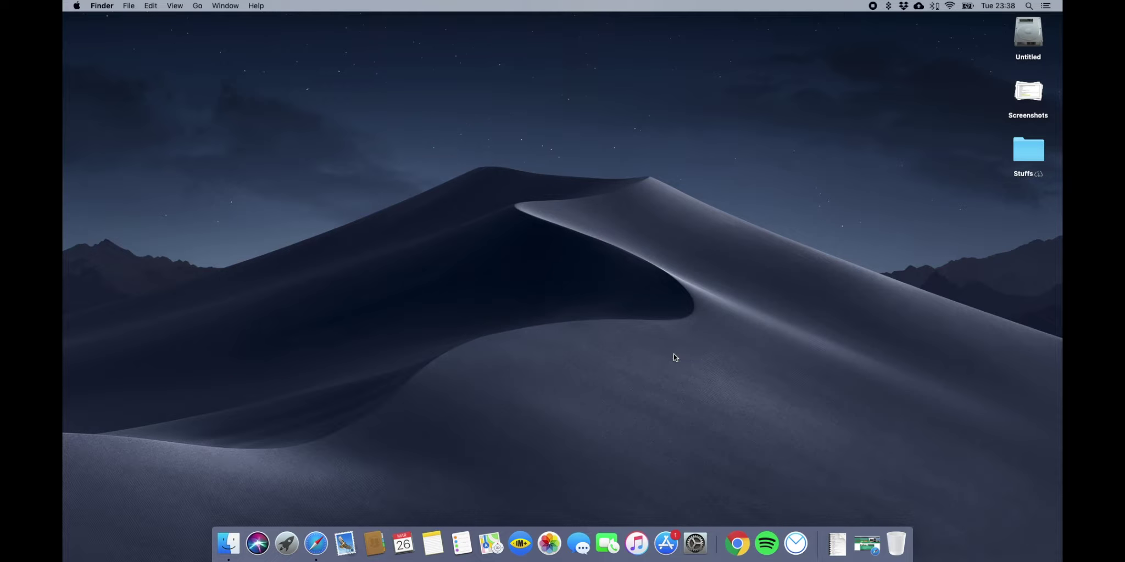
- Launch DRmare Music Converter for Spotify and move its window slightly higher beside the Spotify window
{"action": "key", "text": "super+space"}
{"action": "type", "text": "drm"}
{"action": "key", "text": "Return"}
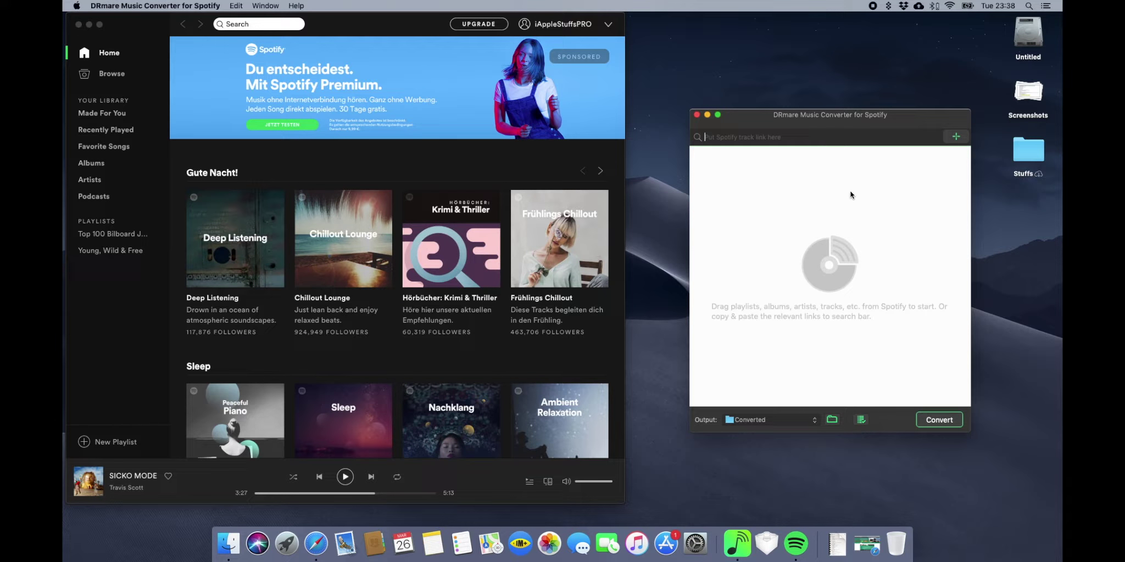
{"action": "left_click_drag", "start_coordinate": [802, 124], "coordinate": [800, 101]}
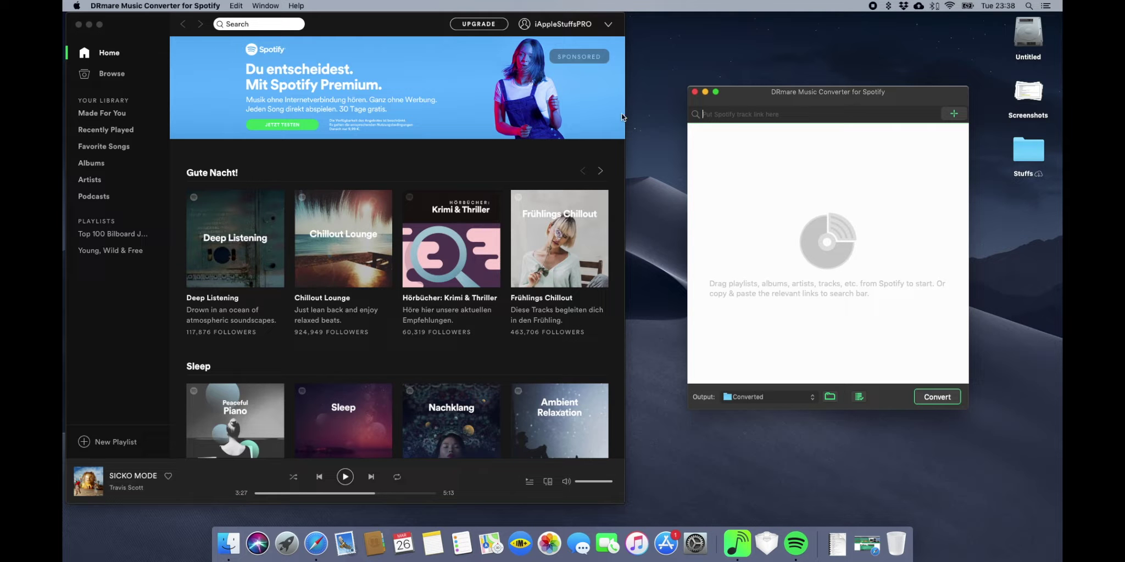
- Open the converter's preferences and look through the options for archiving output tracks, keeping None
{"action": "left_click", "coordinate": [748, 114]}
{"action": "key", "text": "super+comma"}
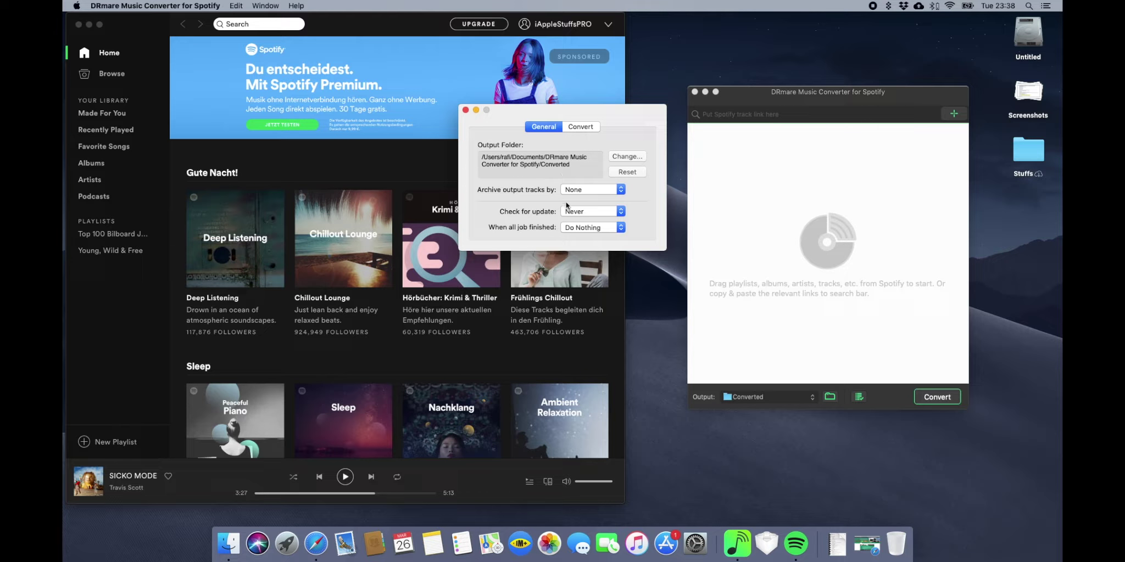
{"action": "left_click", "coordinate": [584, 192]}
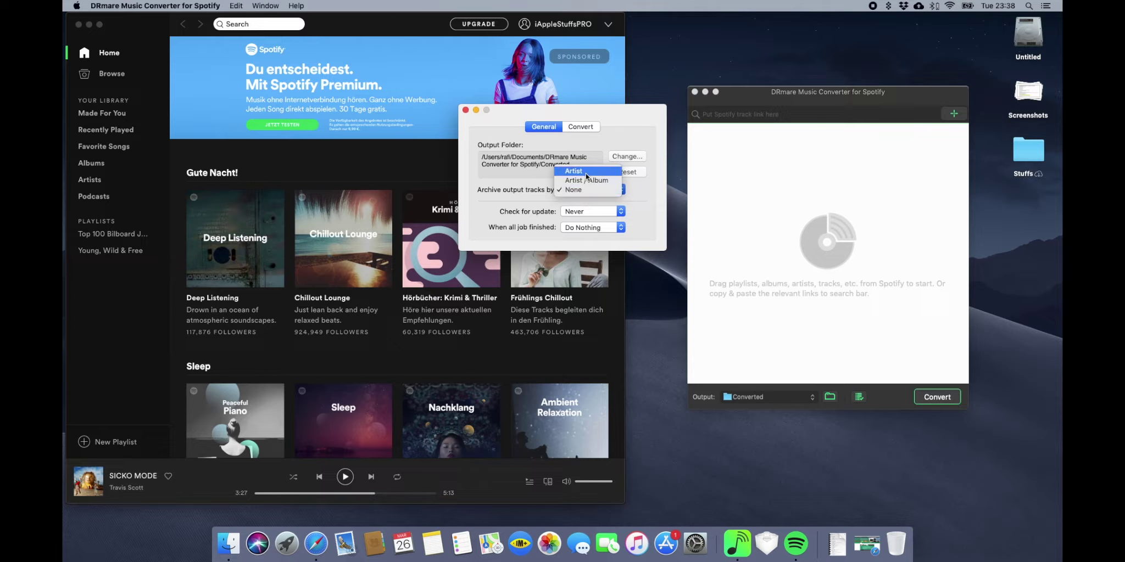
{"action": "left_click", "coordinate": [538, 192]}
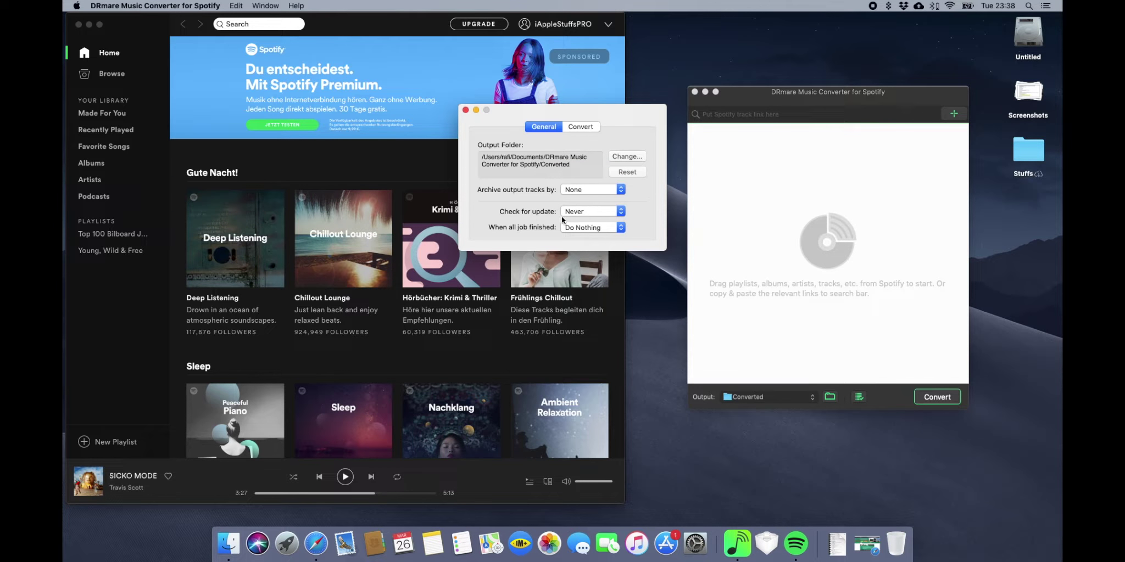
- Review the output format and bit rate choices in the conversion preferences, keep MP3 and 256 kbps, and close the preferences
{"action": "left_click", "coordinate": [576, 127]}
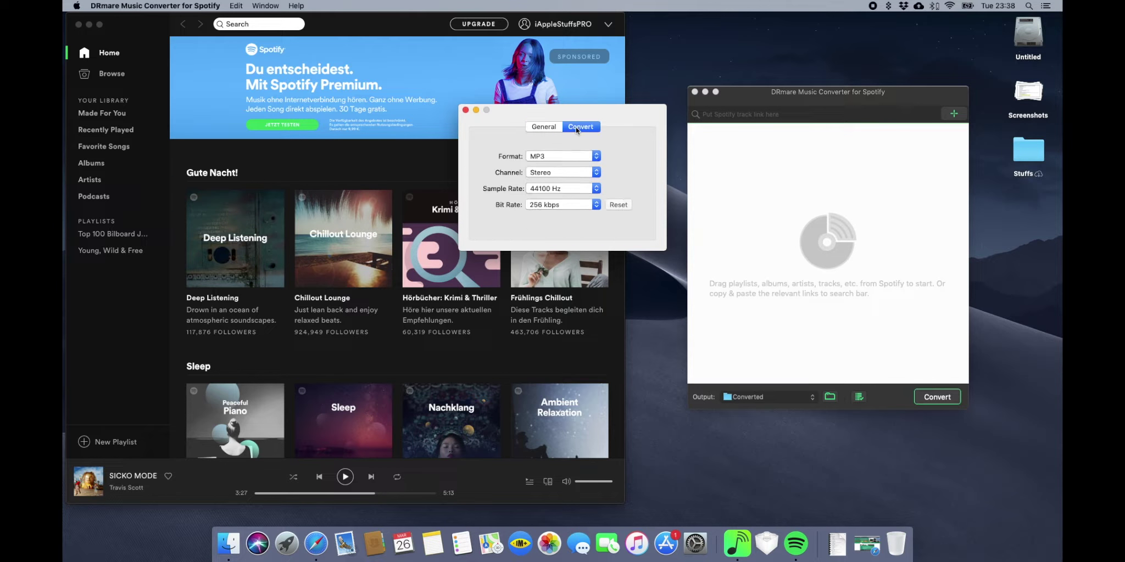
{"action": "left_click", "coordinate": [553, 155]}
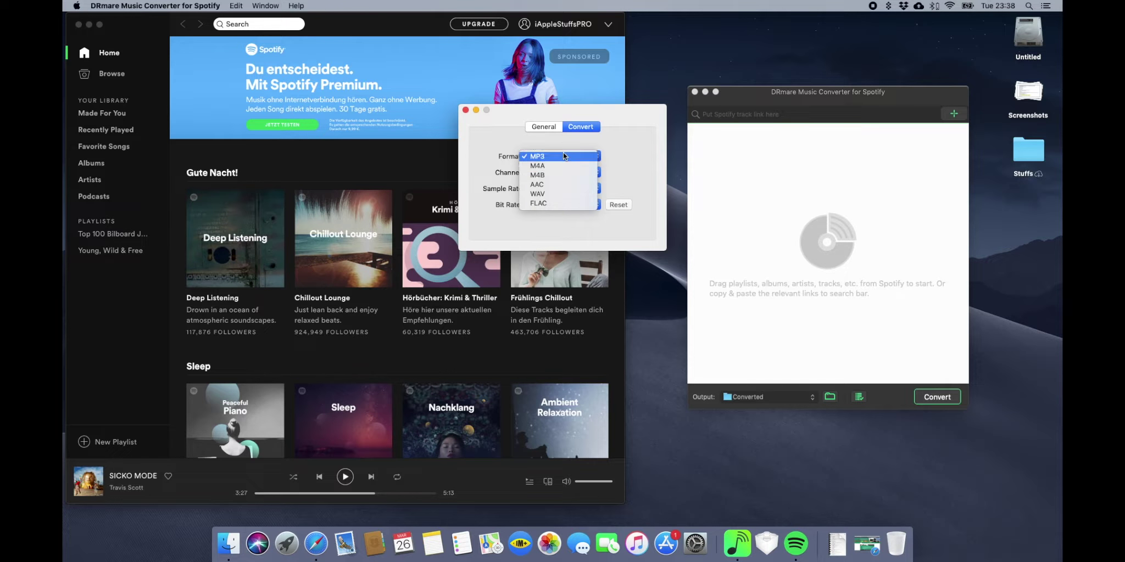
{"action": "left_click", "coordinate": [555, 156]}
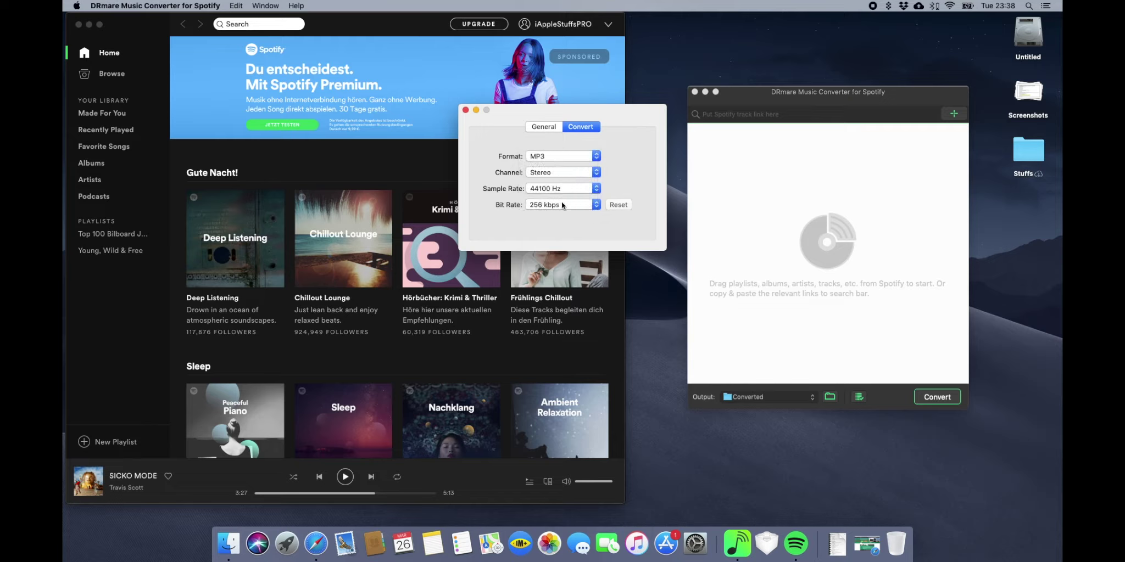
{"action": "left_click", "coordinate": [561, 204]}
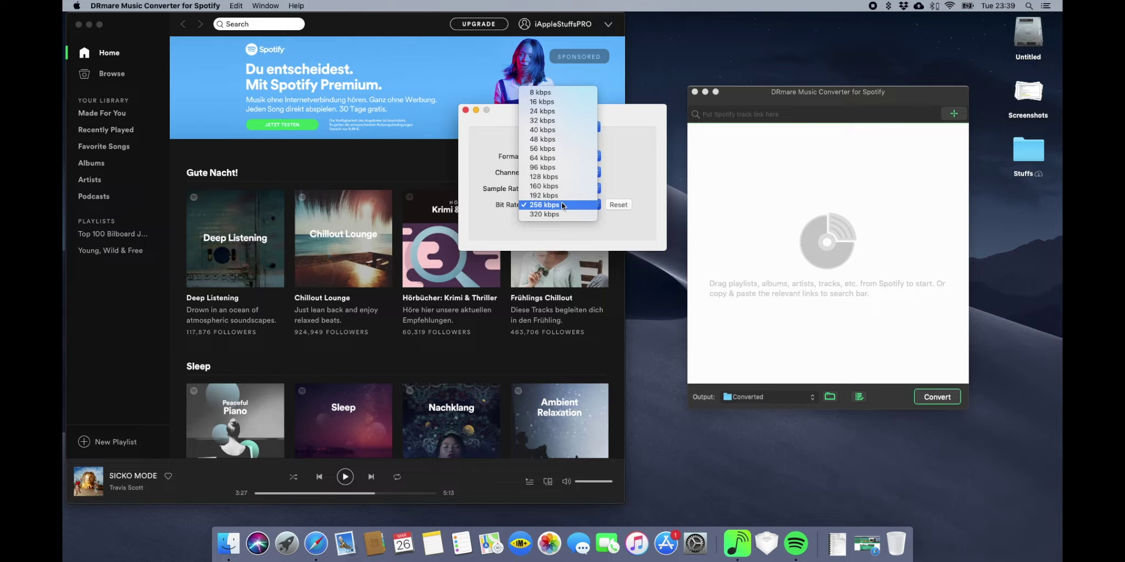
{"action": "left_click", "coordinate": [558, 196]}
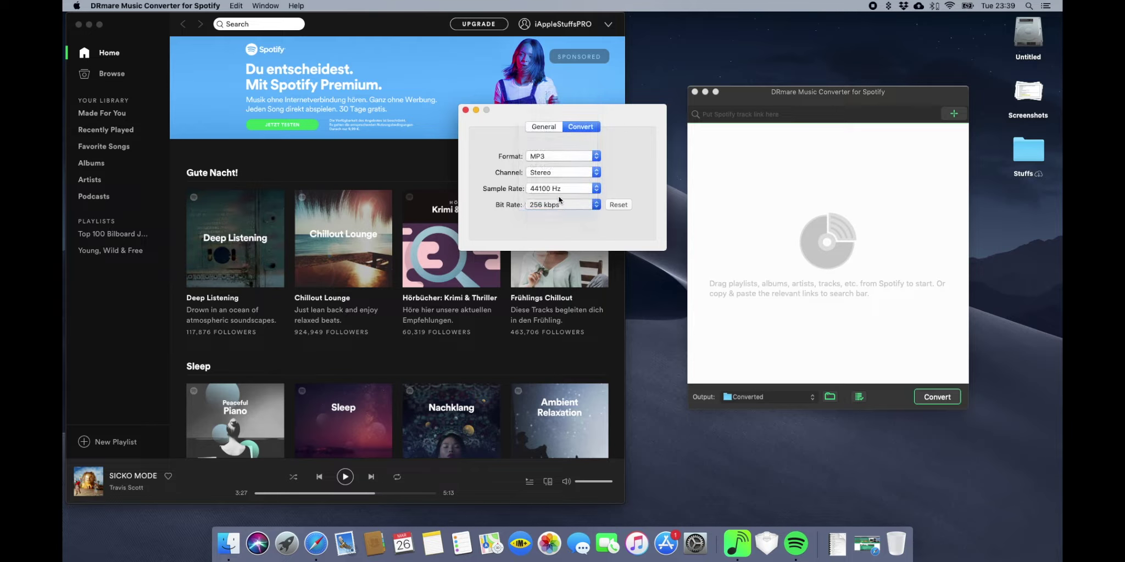
{"action": "left_click", "coordinate": [465, 111]}
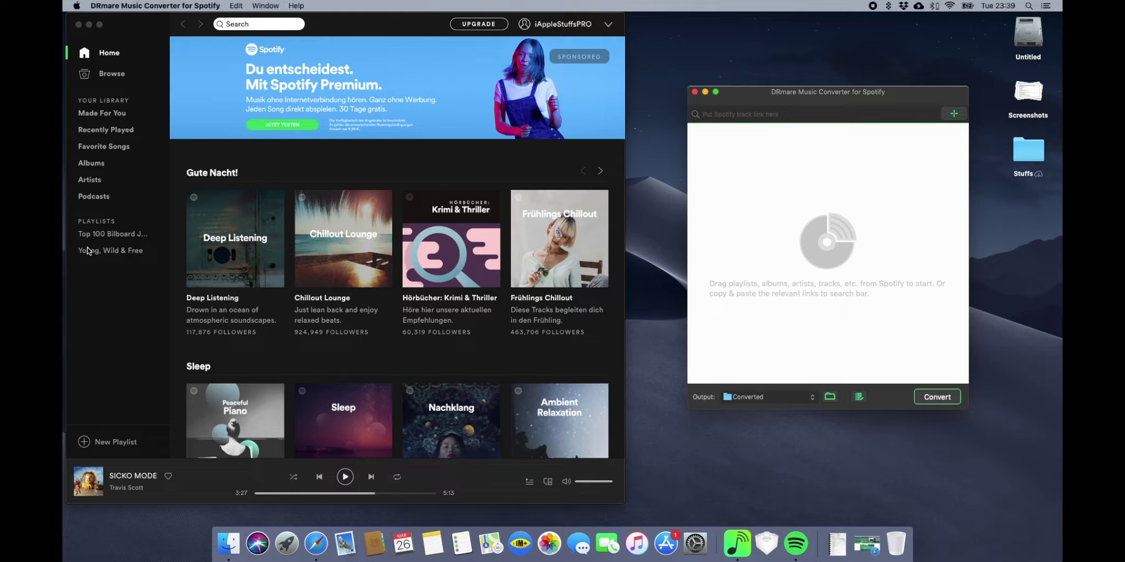
- Add the track "Without Me" from the Spotify playlist "Top 100 Bilboard Jan 2019" to the converter's list
{"action": "left_click", "coordinate": [112, 237]}
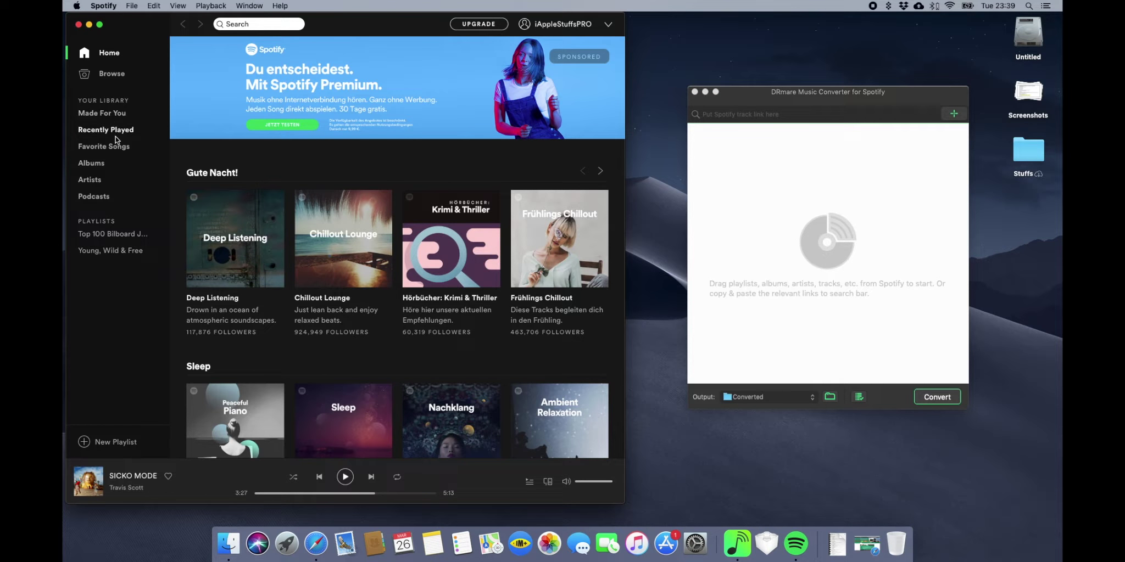
{"action": "left_click", "coordinate": [134, 236]}
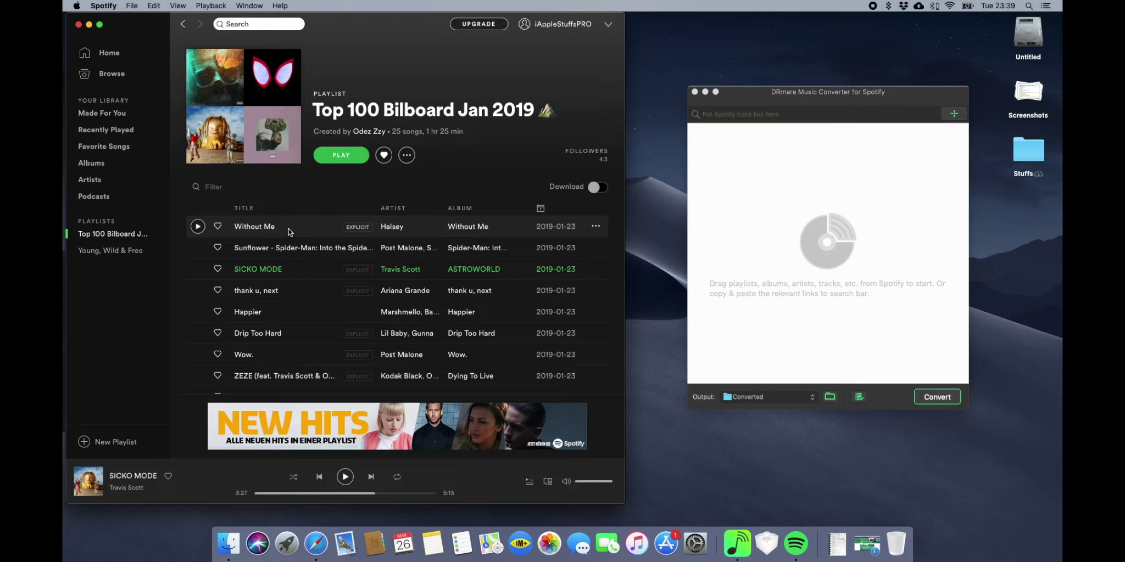
{"action": "left_click_drag", "start_coordinate": [284, 230], "coordinate": [728, 165]}
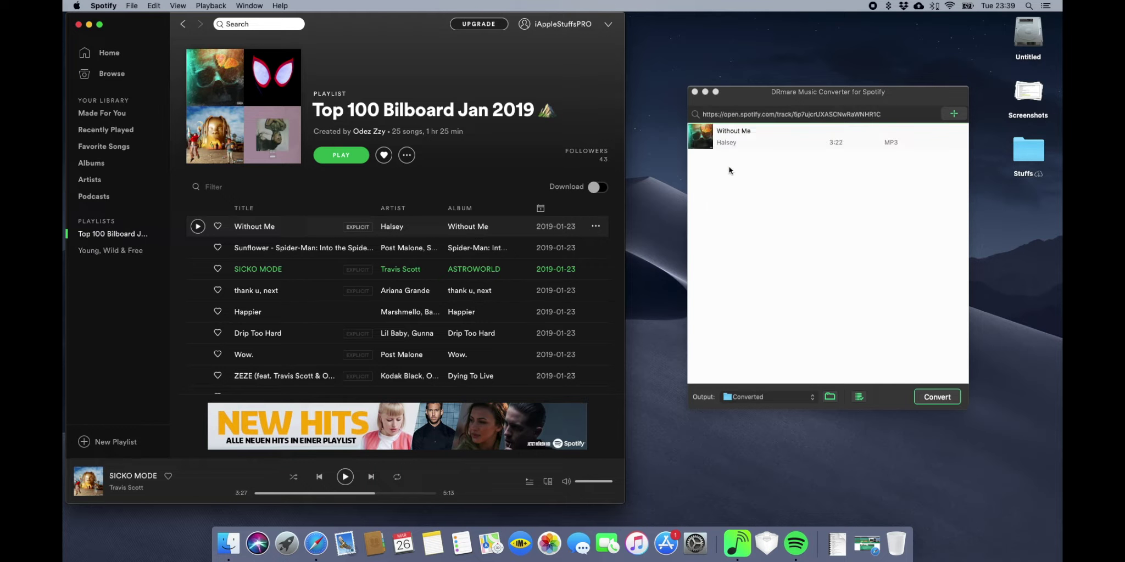
- Set the converter's output folder to Desktop and start converting the queued track
{"action": "left_click", "coordinate": [796, 397]}
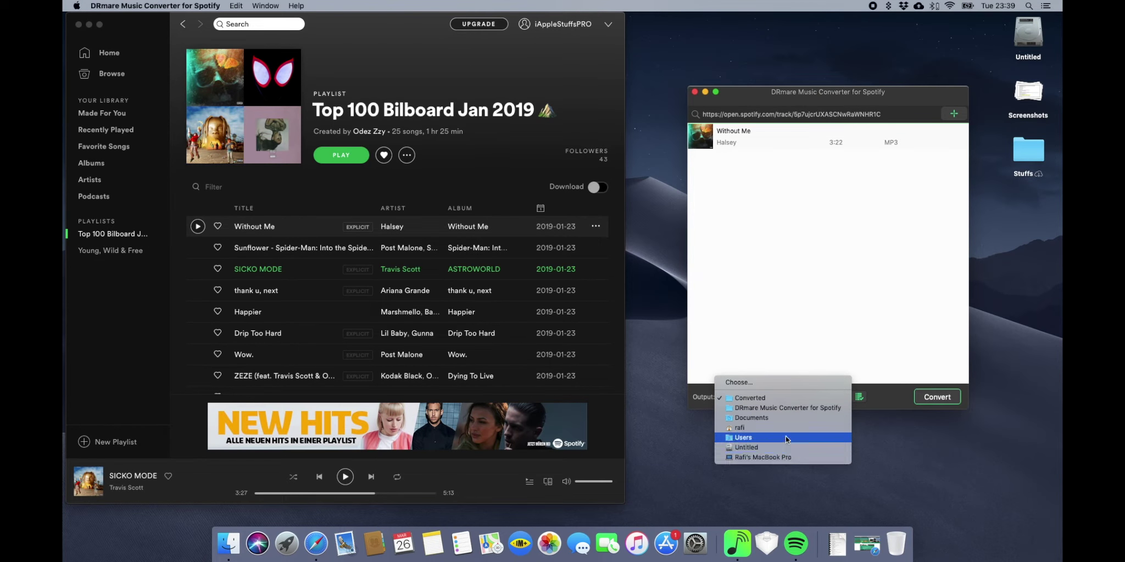
{"action": "key", "text": "Escape"}
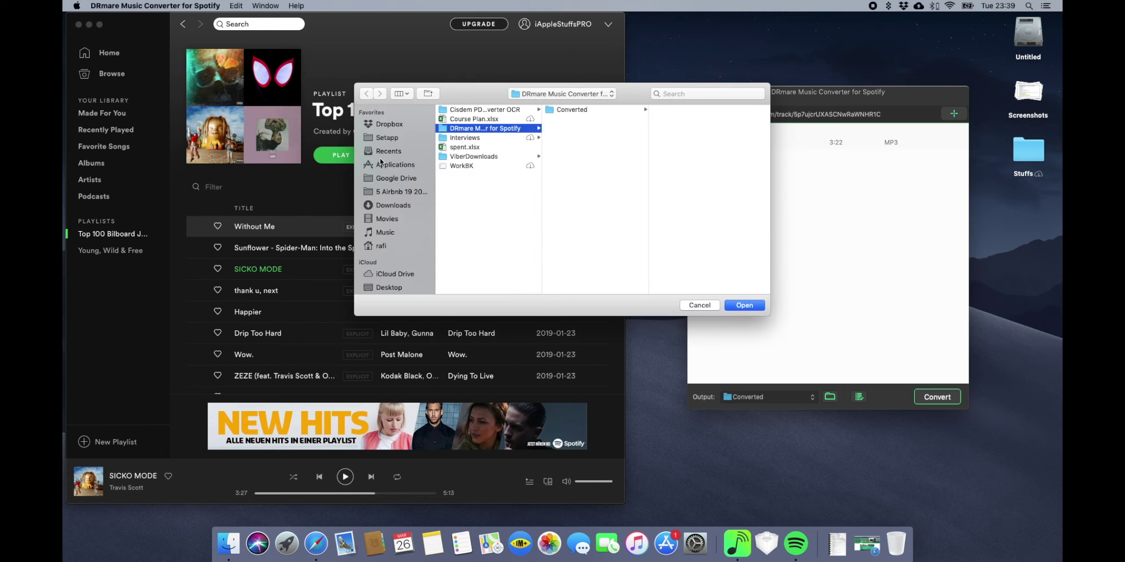
{"action": "left_click", "coordinate": [744, 305]}
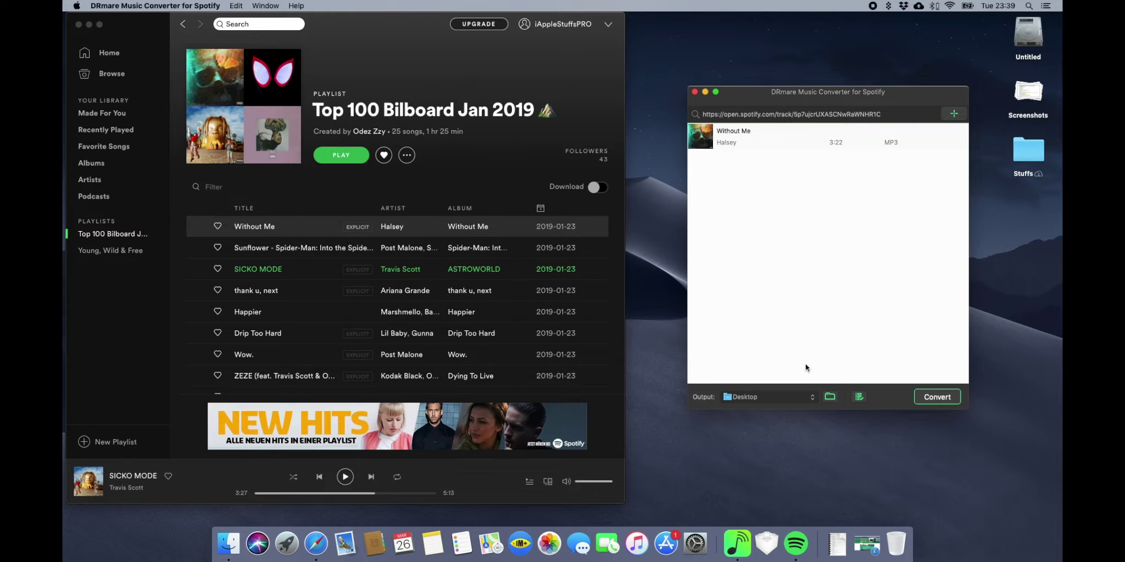
{"action": "left_click", "coordinate": [941, 402]}
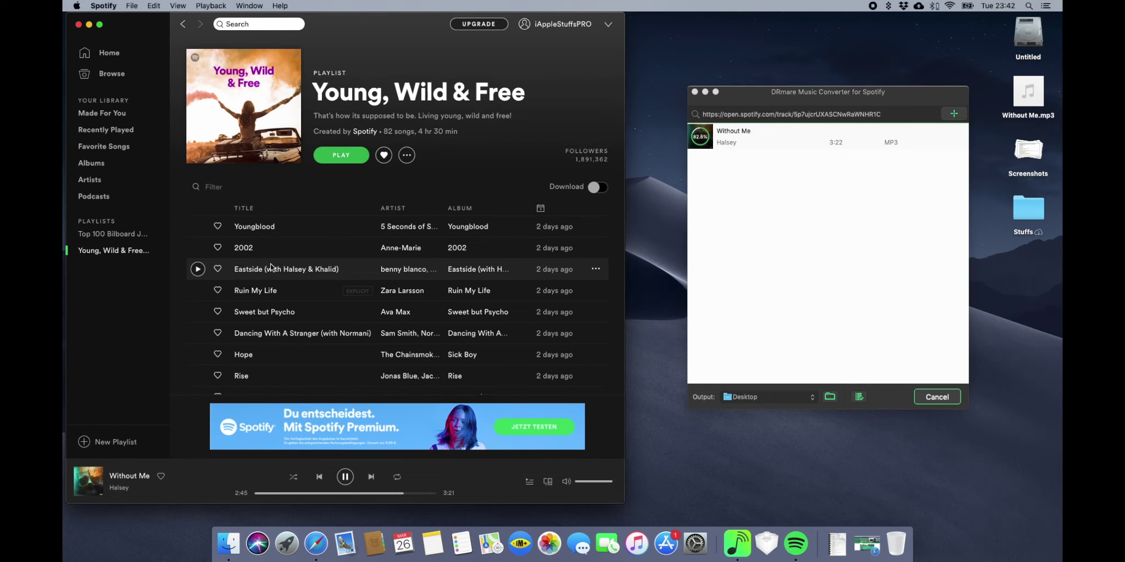
- Add "This Feeling (feat. Kelsea Ballerini)" from the Spotify playlist "Young, Wild & Free" to the converter's list
{"action": "scroll", "coordinate": [270, 267], "scroll_direction": "down", "scroll_amount": 5}
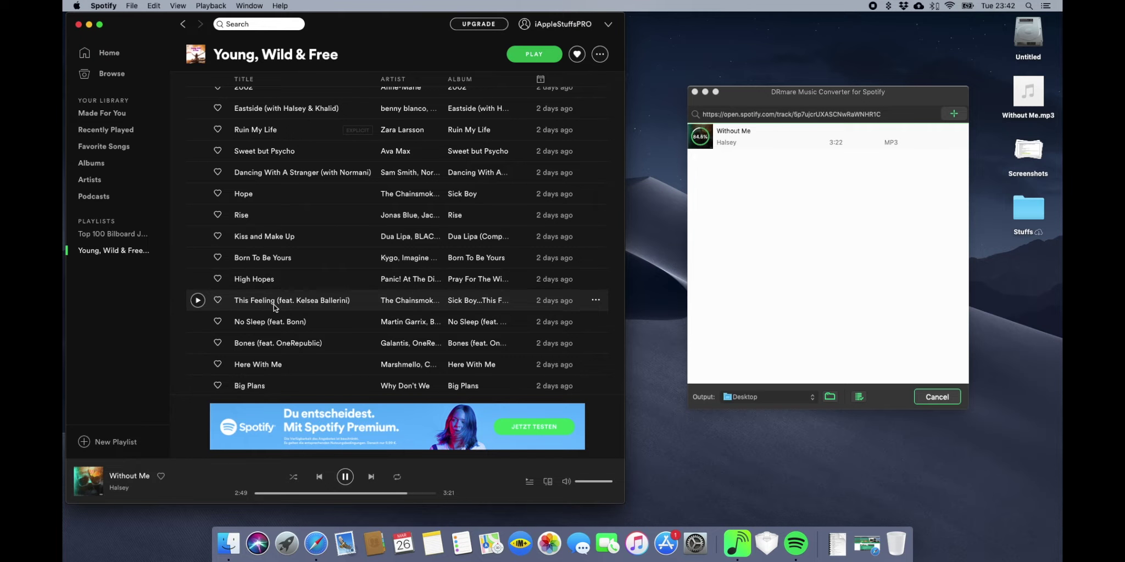
{"action": "left_click_drag", "start_coordinate": [274, 306], "coordinate": [699, 187]}
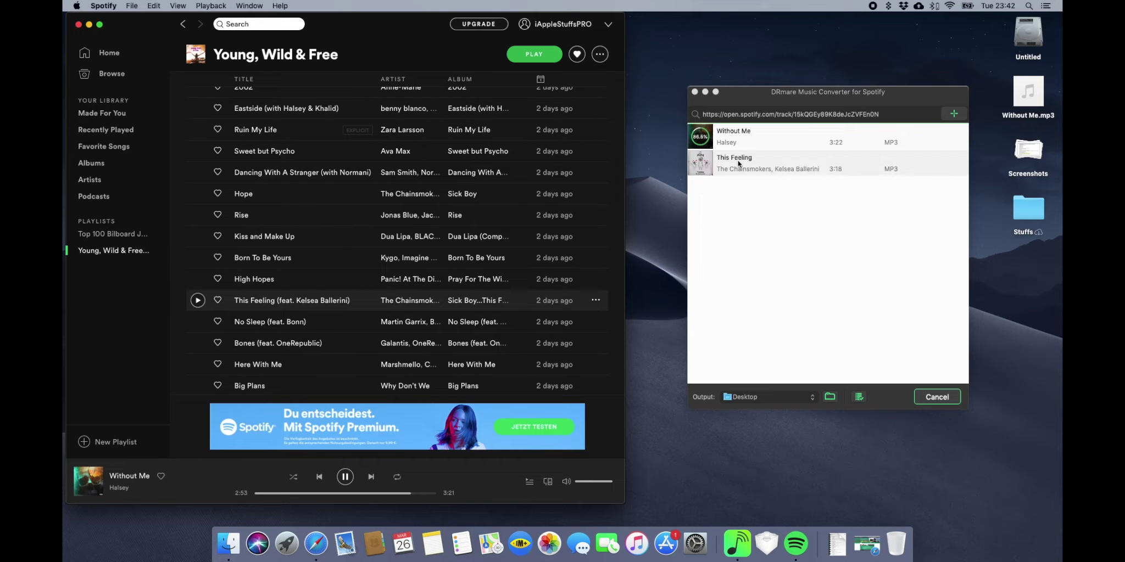
- Open the title of the queued track "This Feeling" for editing and leave it without changing the text
{"action": "left_click", "coordinate": [739, 163]}
{"action": "left_click", "coordinate": [738, 194]}
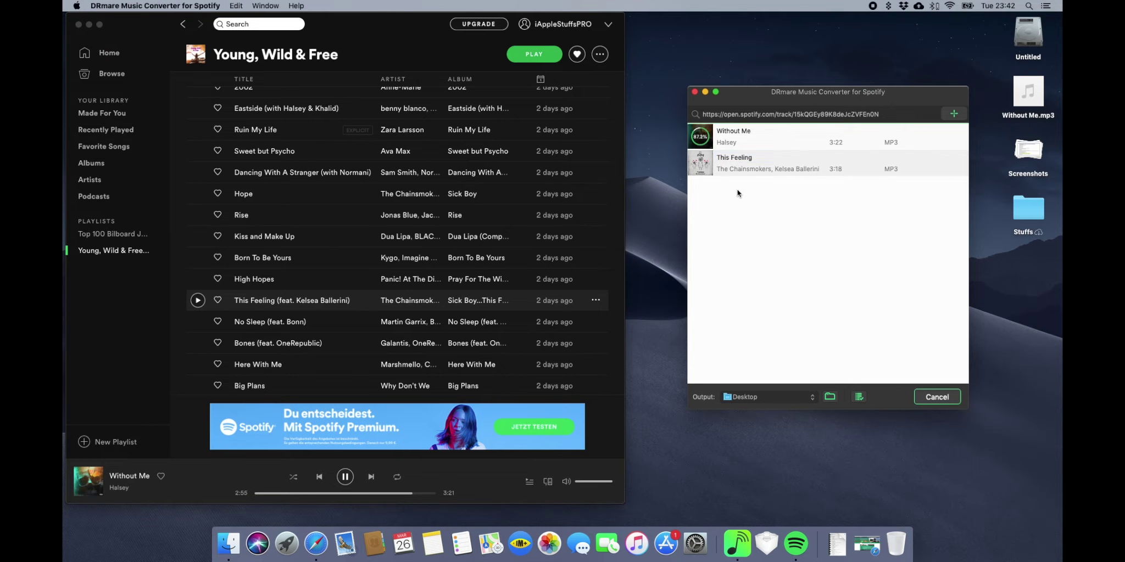
{"action": "double_click", "coordinate": [741, 160]}
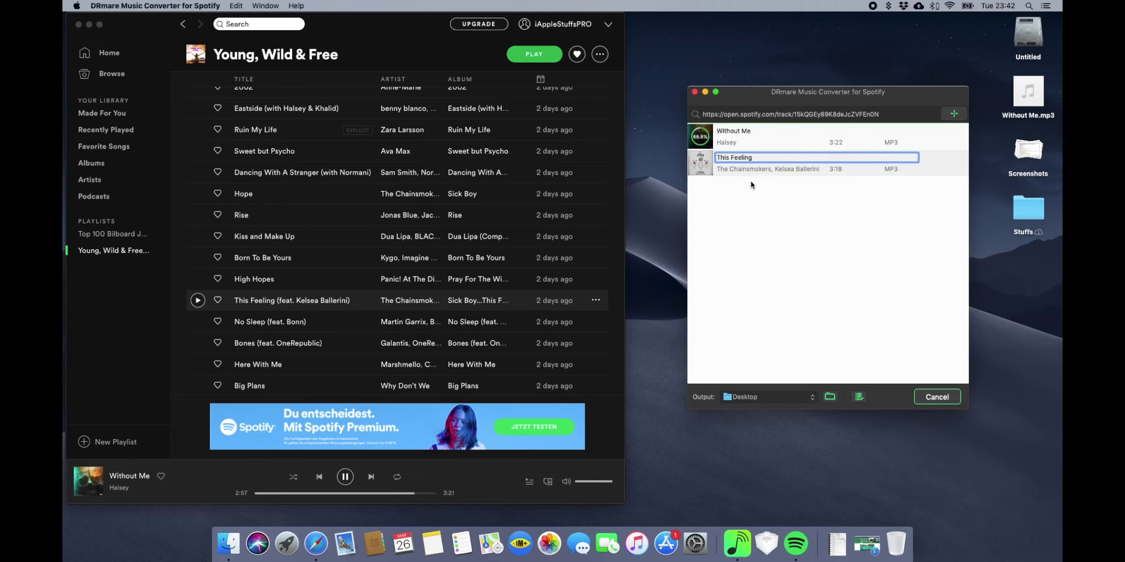
{"action": "left_click", "coordinate": [750, 183]}
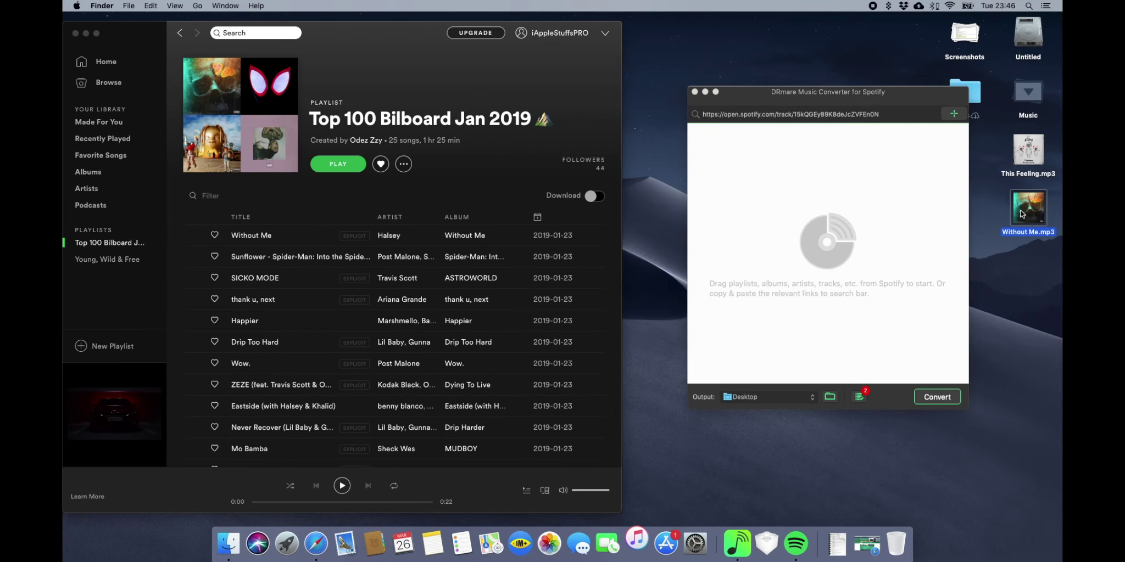
- Play the converted file Without Me.mp3 from the desktop in iTunes and skip ahead to about 2:08
{"action": "double_click", "coordinate": [1022, 214]}
{"action": "left_click", "coordinate": [1017, 160]}
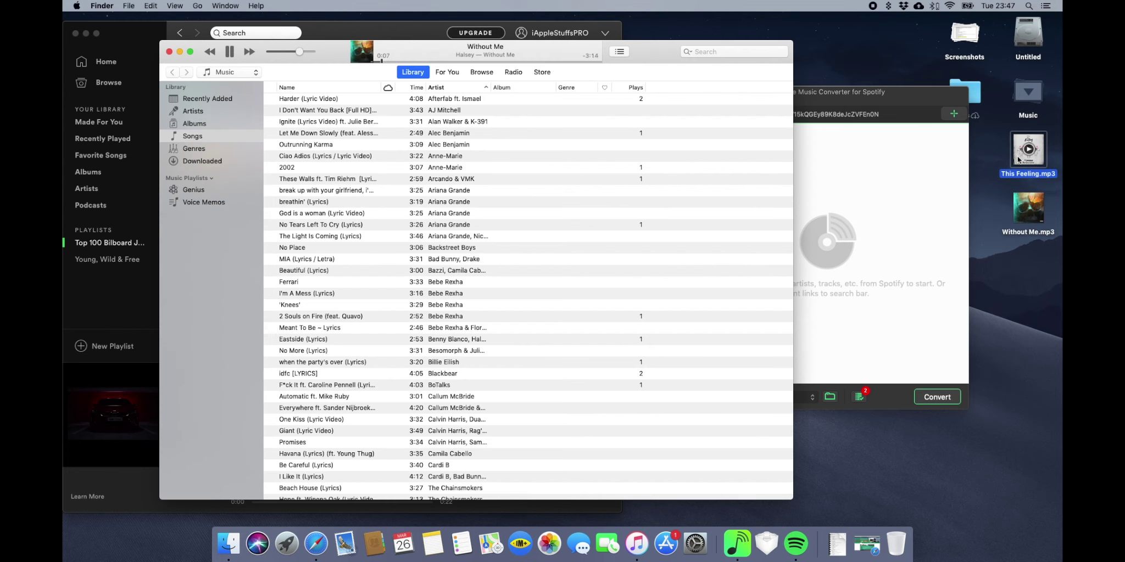
{"action": "left_click", "coordinate": [412, 60]}
{"action": "left_click_drag", "start_coordinate": [441, 61], "coordinate": [518, 62]}
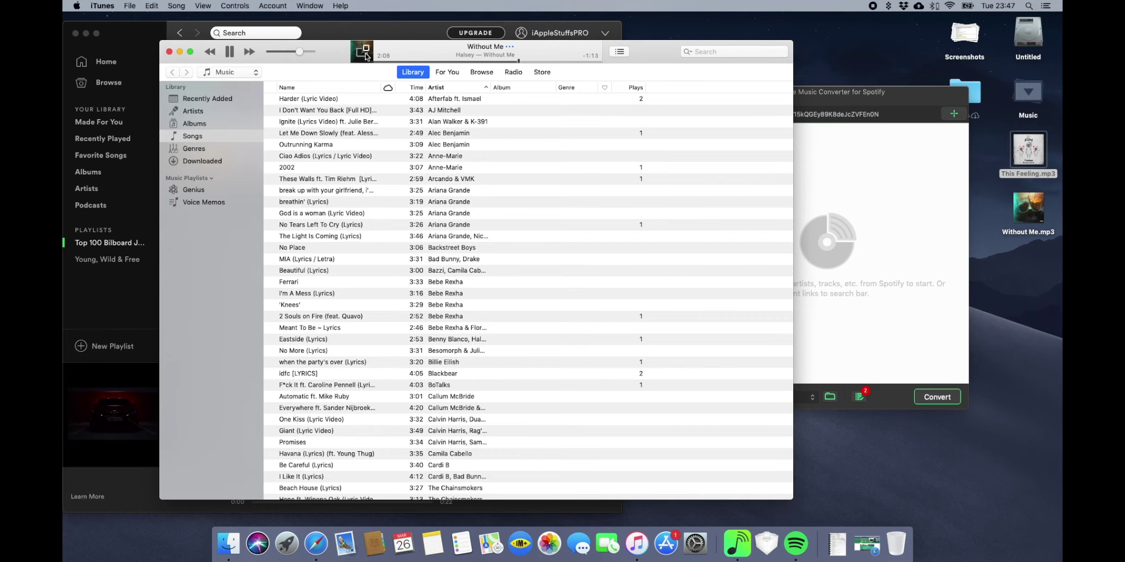
{"action": "left_click", "coordinate": [365, 55]}
- Add the whole Spotify playlist "Top 100 Bilboard Jan 2019" to the converter and start the batch conversion
{"action": "left_click", "coordinate": [115, 244]}
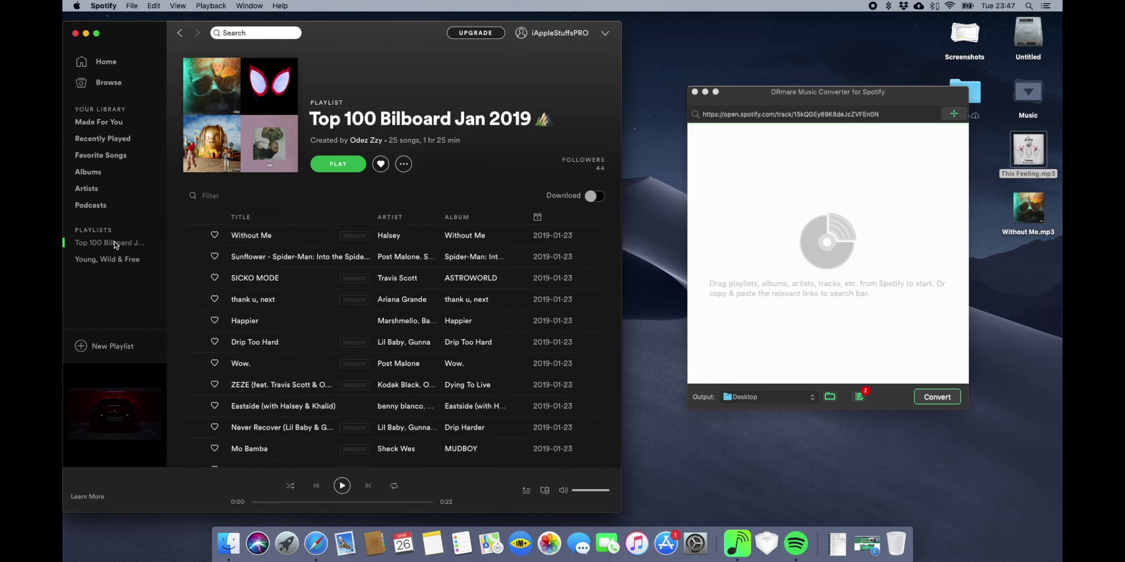
{"action": "left_click_drag", "start_coordinate": [115, 244], "coordinate": [722, 156]}
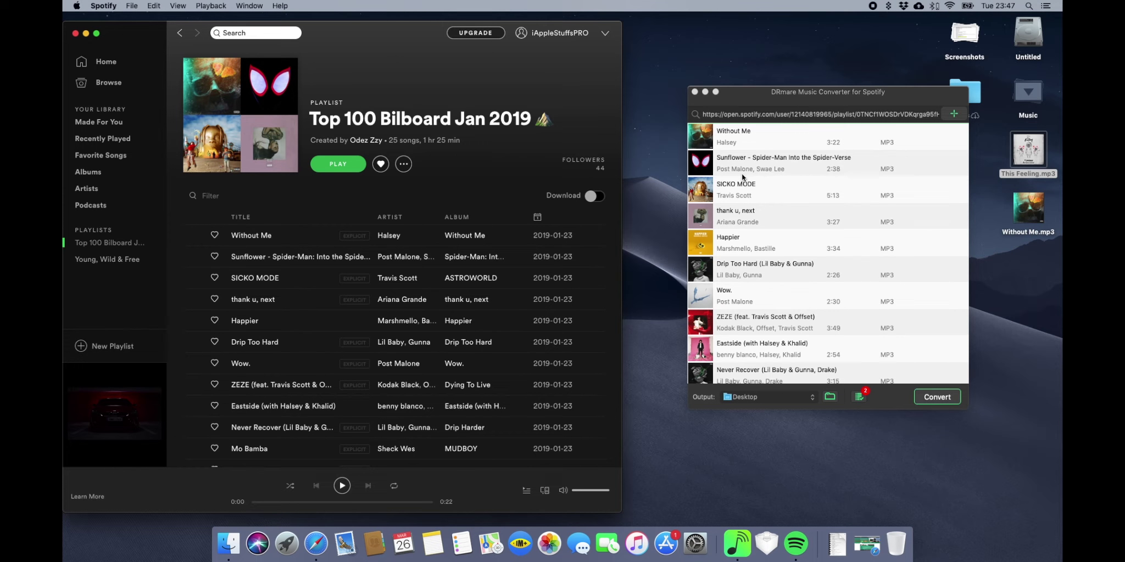
{"action": "left_click", "coordinate": [940, 398]}
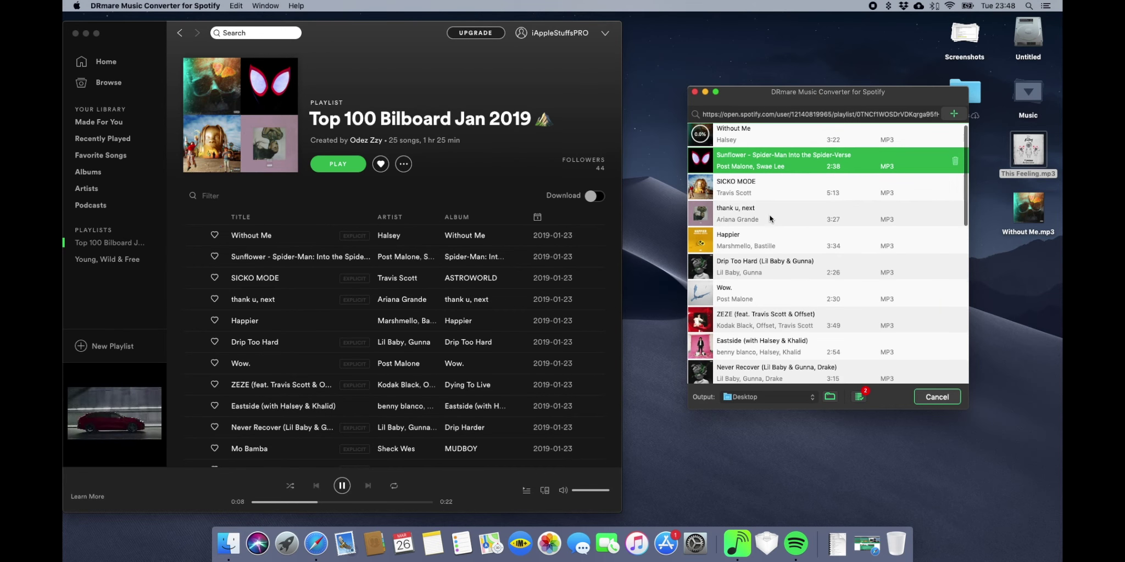
- Look over the playlist tracks queued for conversion and minimize the converter window
{"action": "scroll", "coordinate": [769, 215], "scroll_direction": "down", "scroll_amount": 3}
{"action": "scroll", "coordinate": [769, 214], "scroll_direction": "up", "scroll_amount": 3}
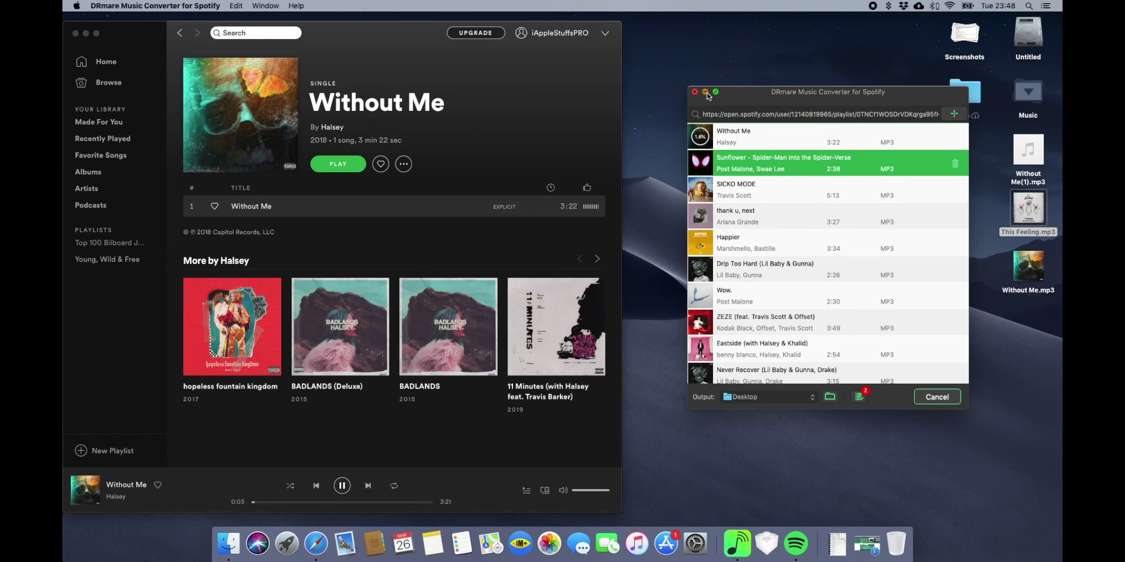
{"action": "left_click", "coordinate": [705, 92]}
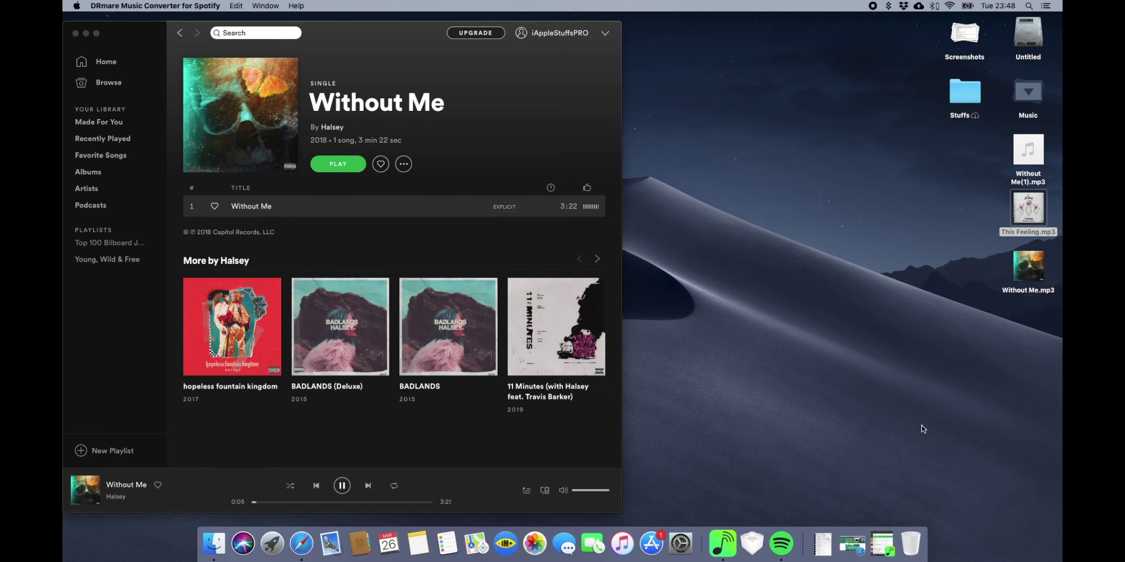
- Switch to Safari and examine the feature descriptions on DRmare's Spotify Music Converter for Mac page, from format conversion to lossless quality
{"action": "left_click", "coordinate": [860, 553]}
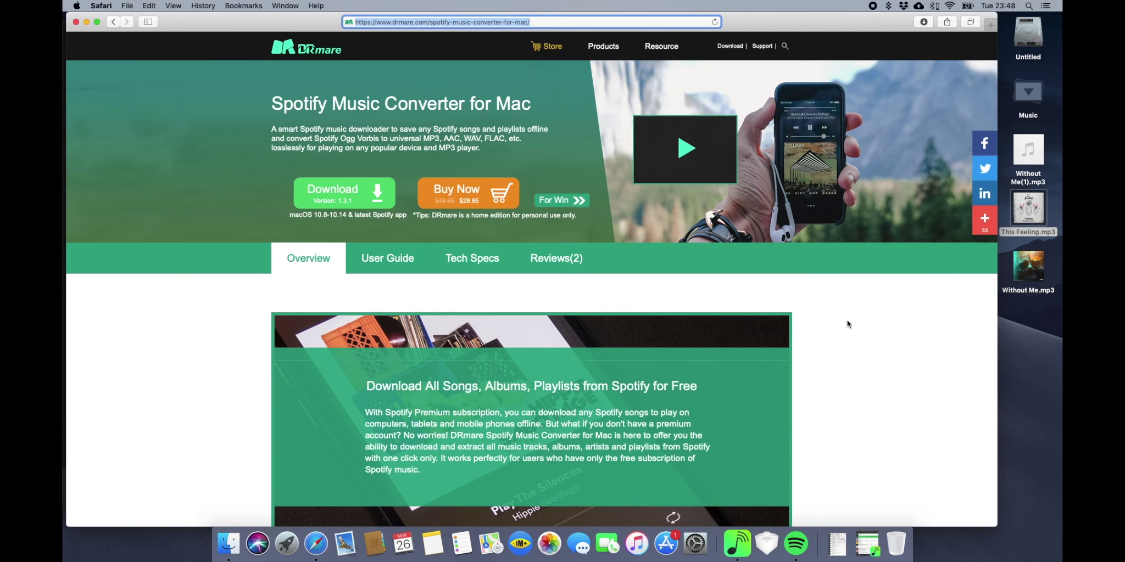
{"action": "left_click", "coordinate": [851, 320]}
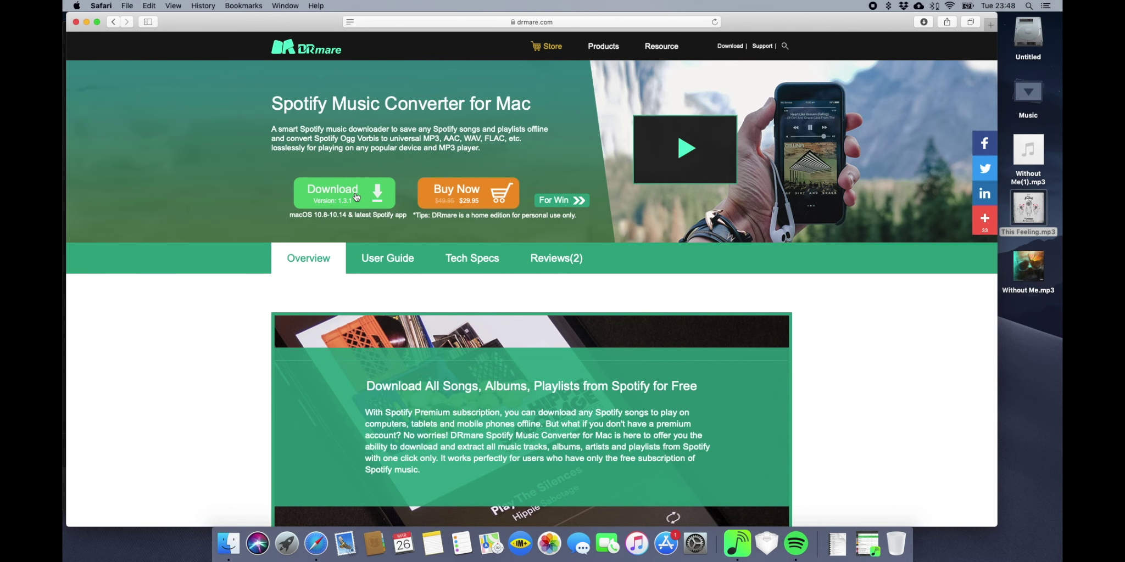
{"action": "scroll", "coordinate": [356, 197], "scroll_direction": "down", "scroll_amount": 1}
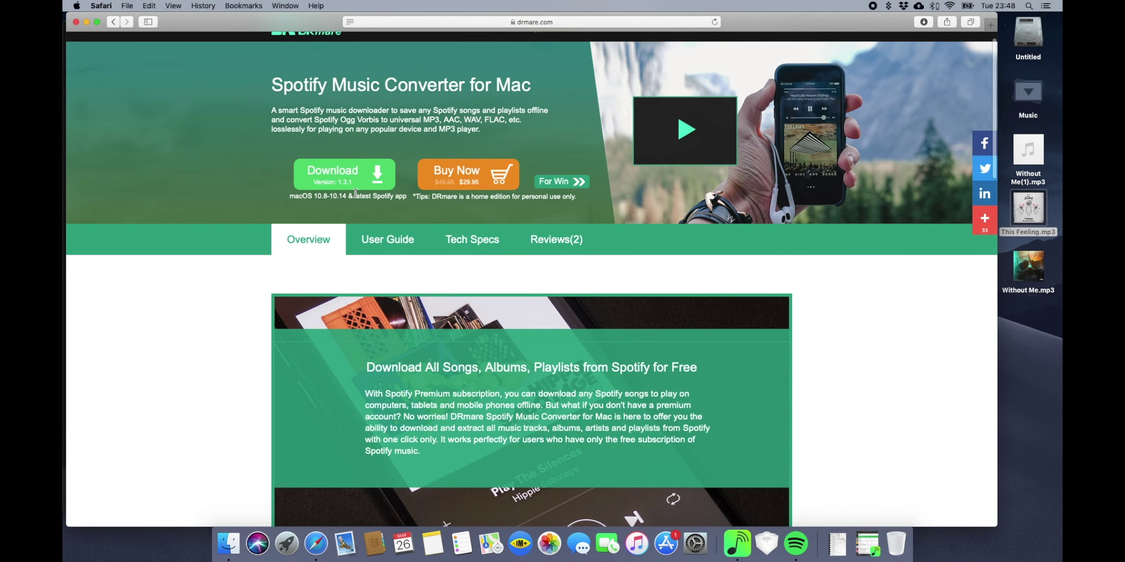
{"action": "scroll", "coordinate": [355, 194], "scroll_direction": "down", "scroll_amount": 1}
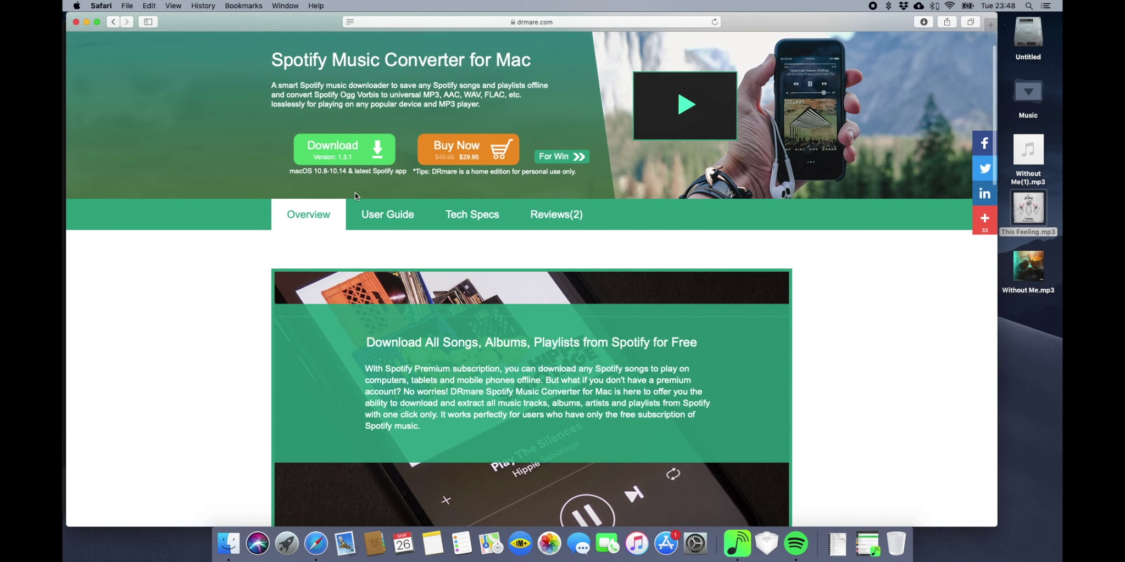
{"action": "scroll", "coordinate": [355, 196], "scroll_direction": "down", "scroll_amount": 3}
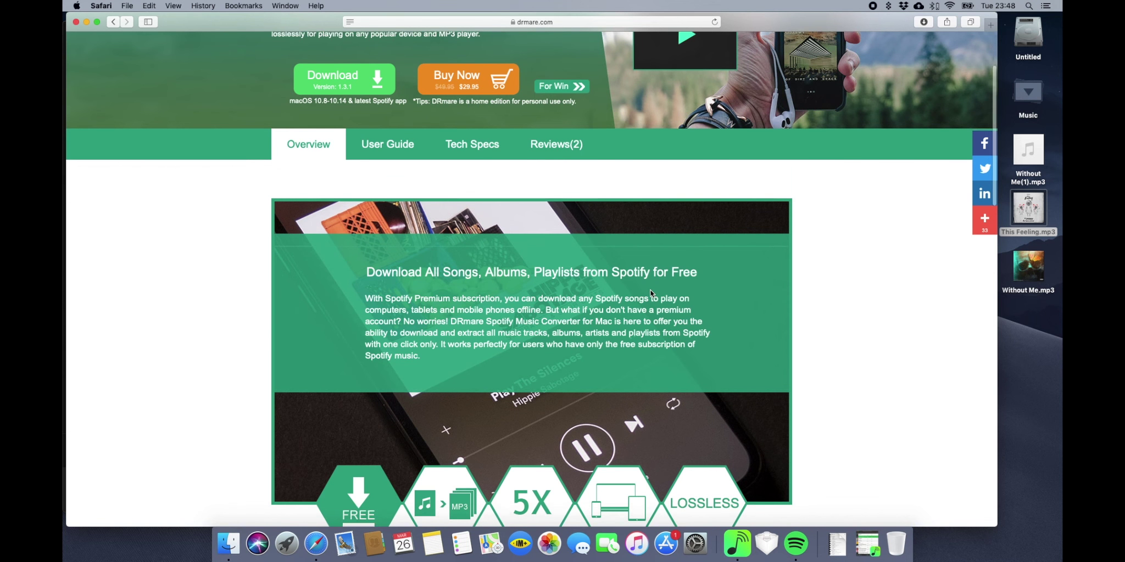
{"action": "scroll", "coordinate": [650, 293], "scroll_direction": "down", "scroll_amount": 5}
{"action": "mouse_move", "coordinate": [448, 399]}
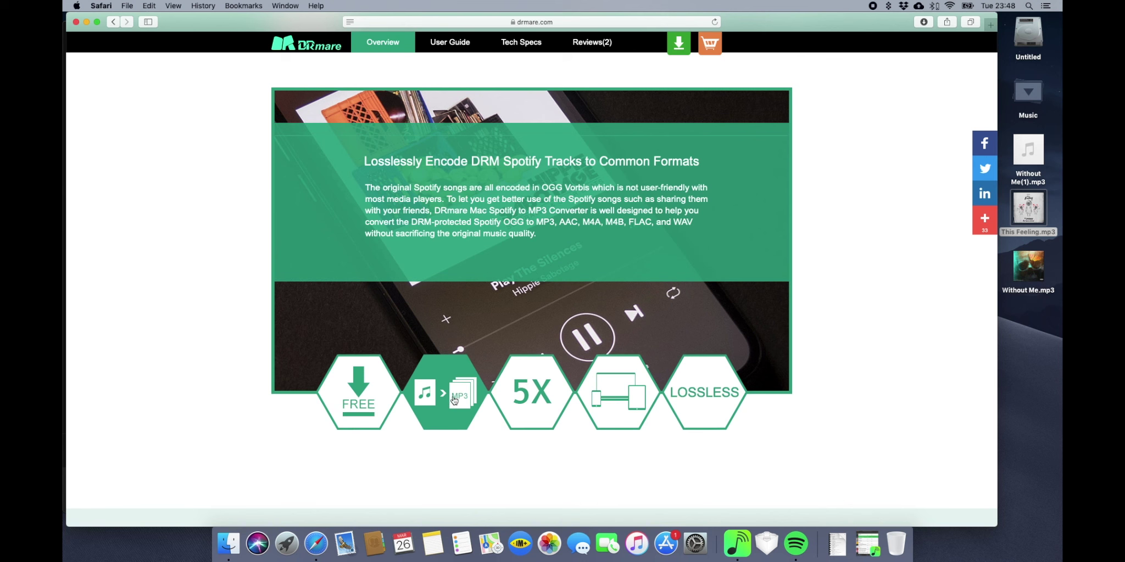
{"action": "mouse_move", "coordinate": [512, 405]}
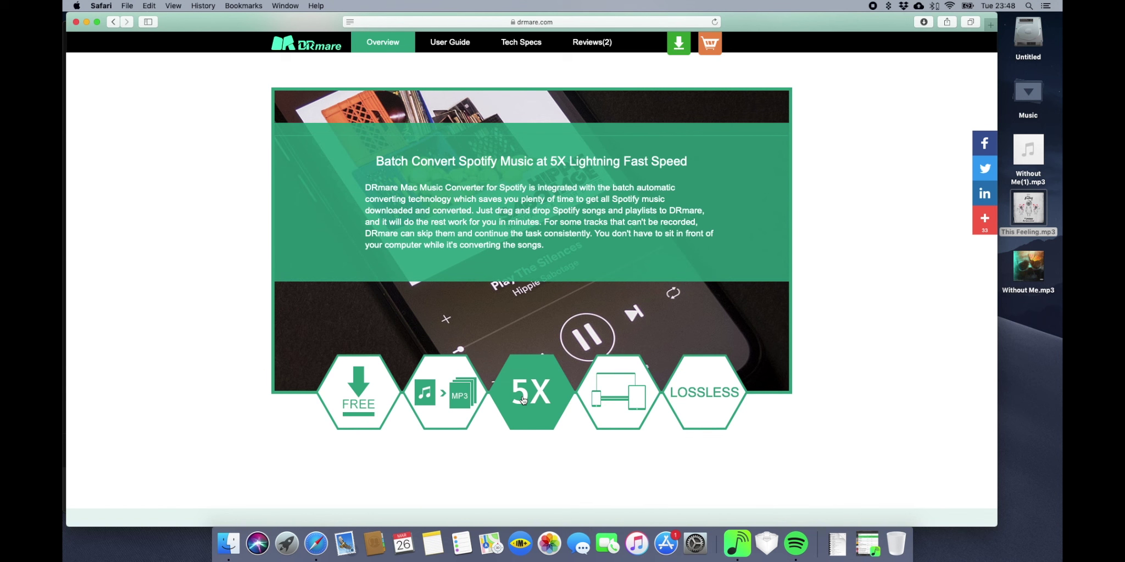
{"action": "mouse_move", "coordinate": [583, 409]}
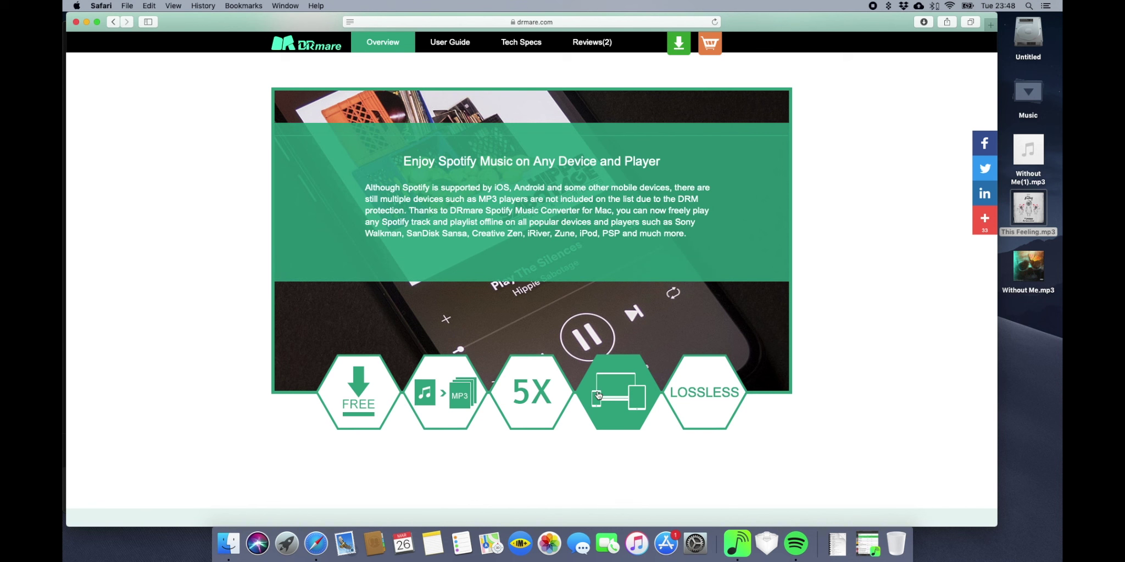
{"action": "mouse_move", "coordinate": [724, 408]}
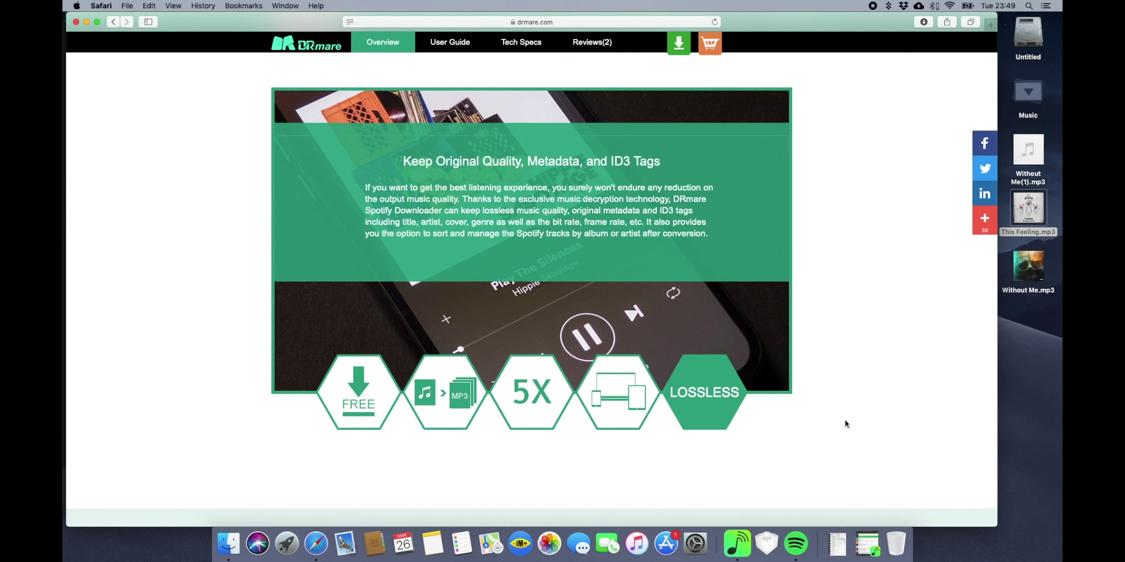
{"action": "mouse_move", "coordinate": [359, 427]}
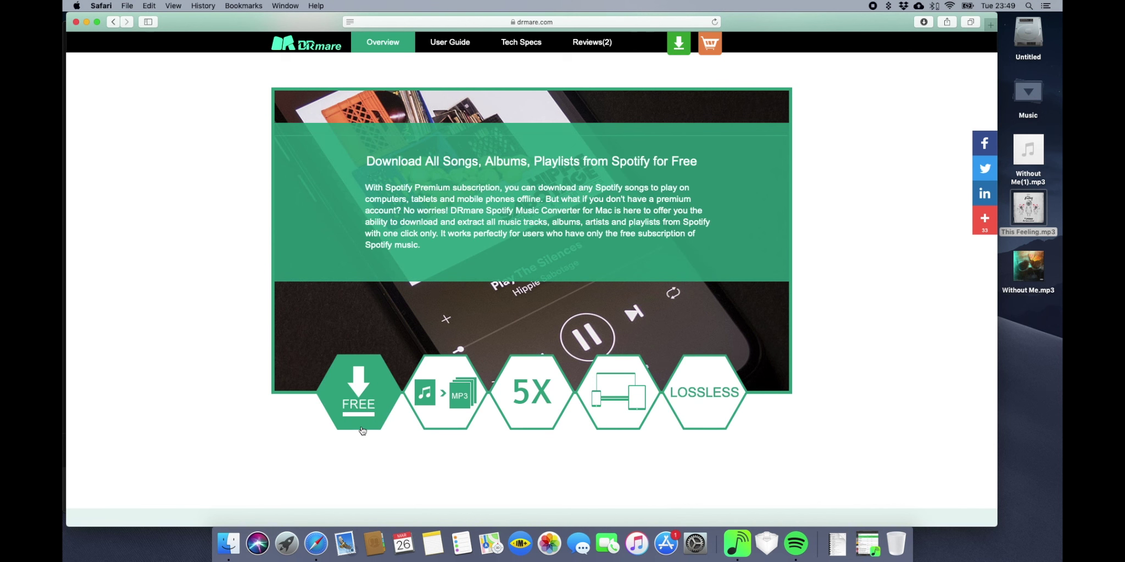